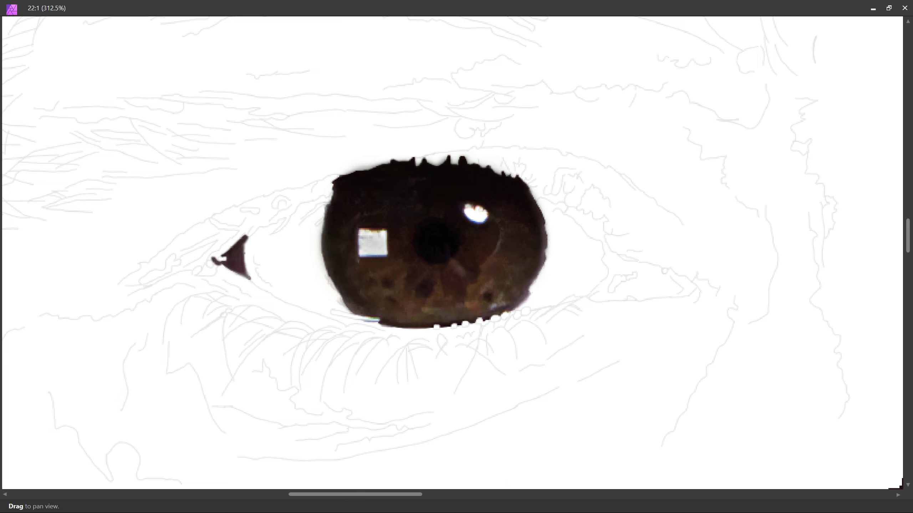
Fill in the outer tip of the dark reddish triangle at the eye's left corner with brush dabs.
left_click(213, 257)
left_click(216, 256)
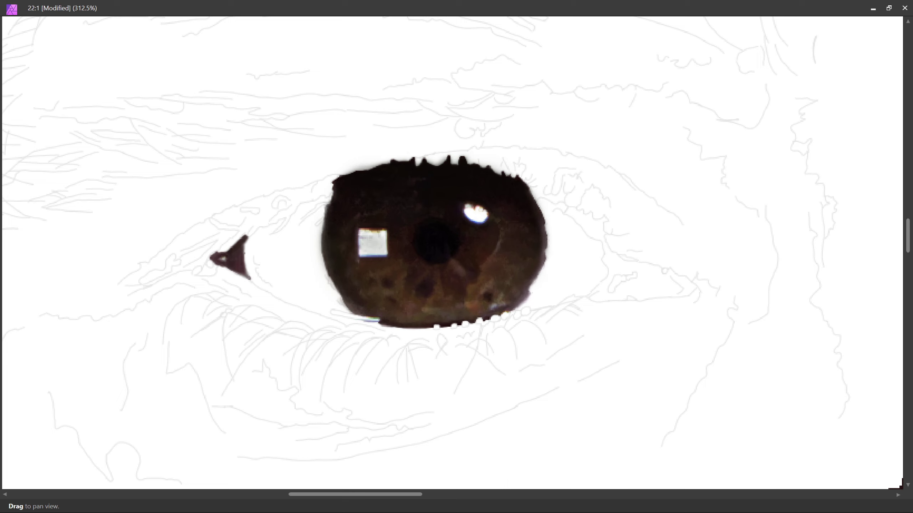
Paint two short dark lashes beside the iris's upper-left edge and soften them with the Blur brush.
left_click_drag(269, 225, 293, 215)
key("ctrl+z")
key("space")
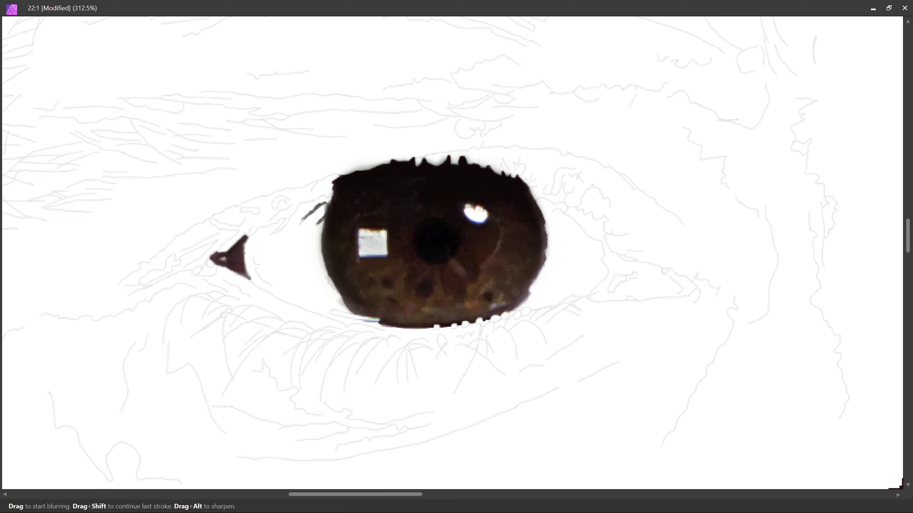
key("b")
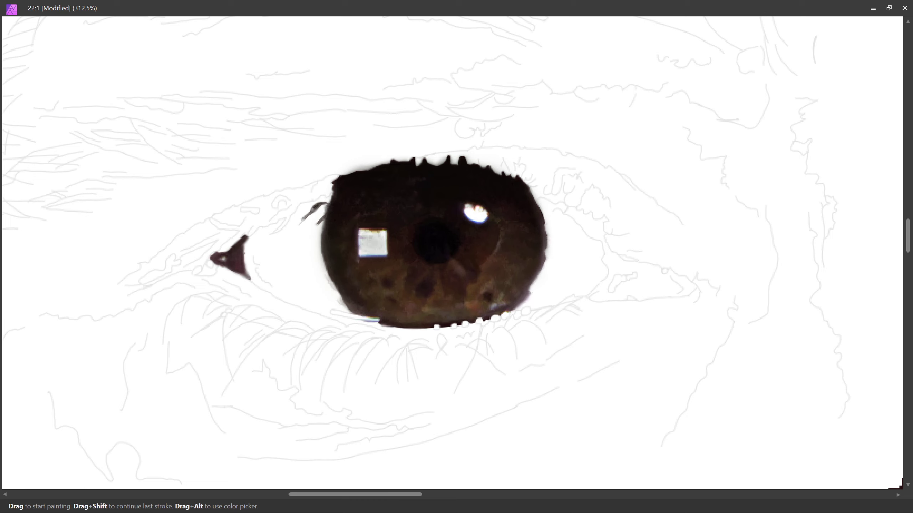
key("r")
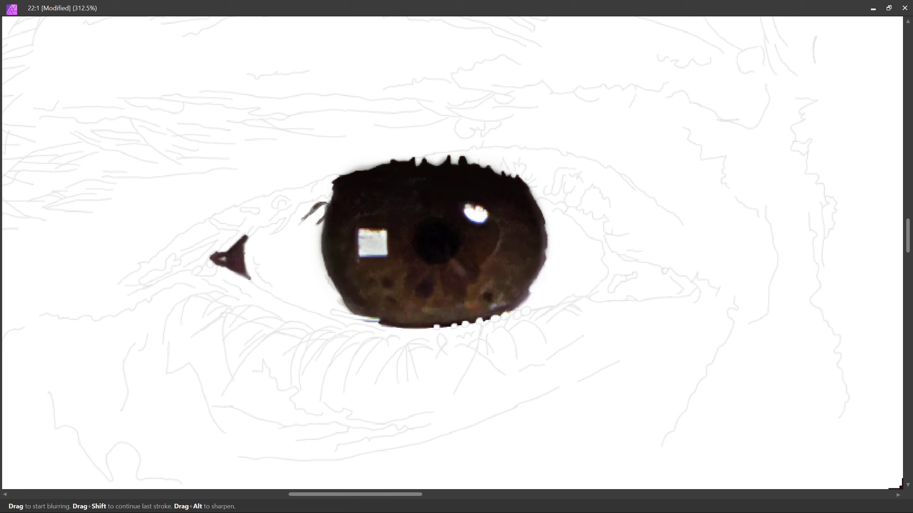
key("b")
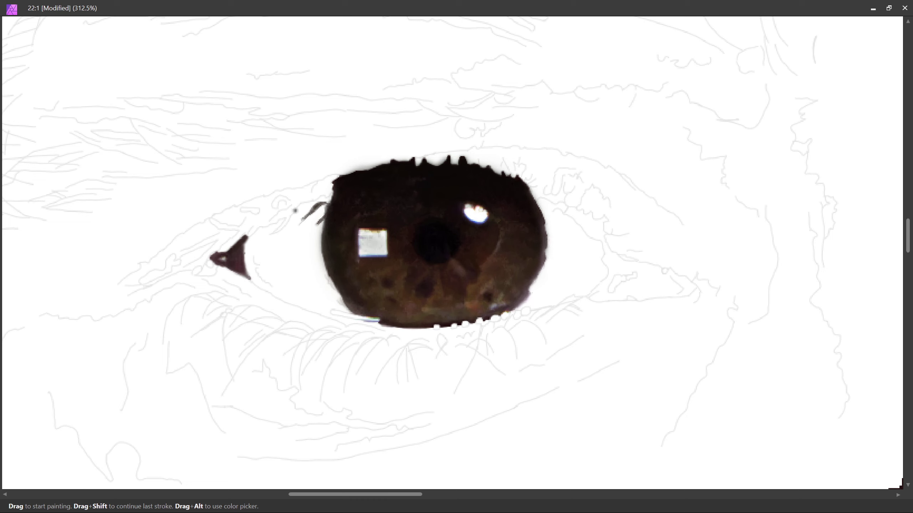
key("space")
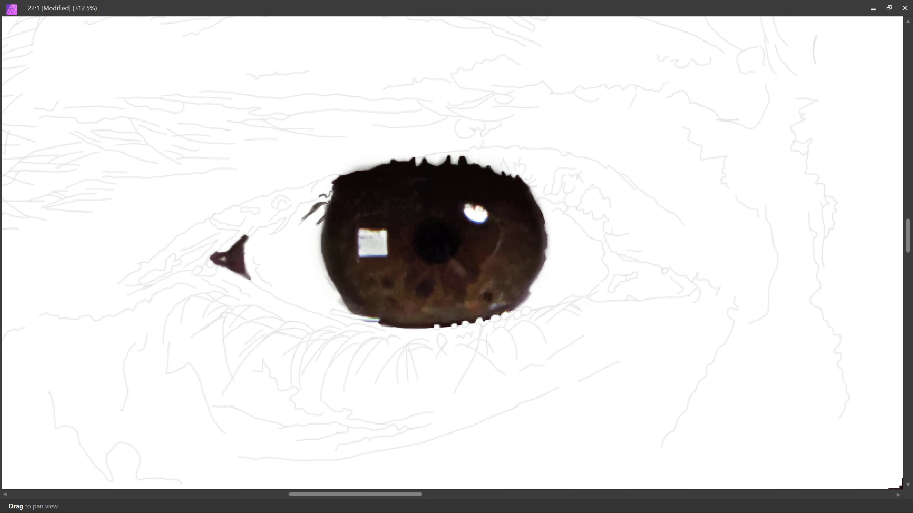
Paint a solid dark grey-brown section of upper lash line extending left from the iris's top-left corner, softening and darkening its fill.
left_click_drag(312, 199, 304, 201)
mouse_move(292, 211)
left_mouse_down()
mouse_move(306, 198)
mouse_move(328, 195)
mouse_move(334, 177)
mouse_move(296, 190)
mouse_move(316, 193)
mouse_move(293, 207)
mouse_move(285, 190)
left_mouse_up()
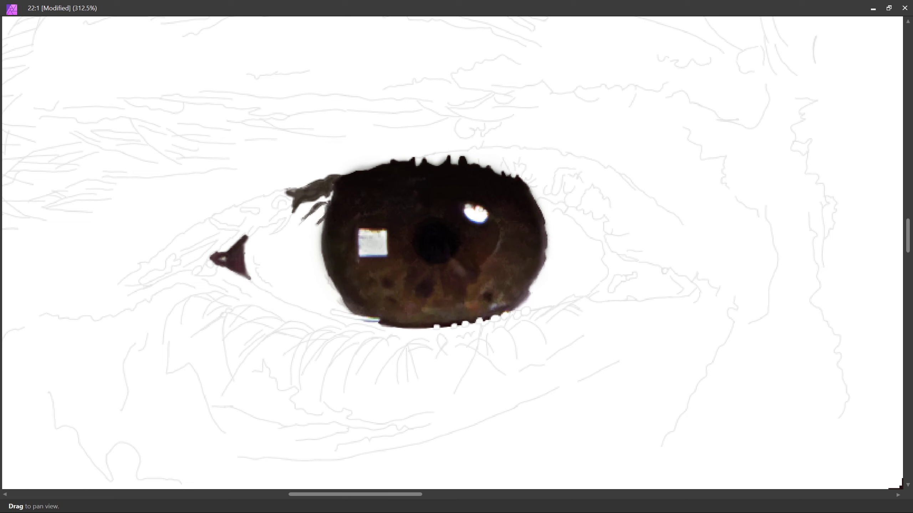
key("space")
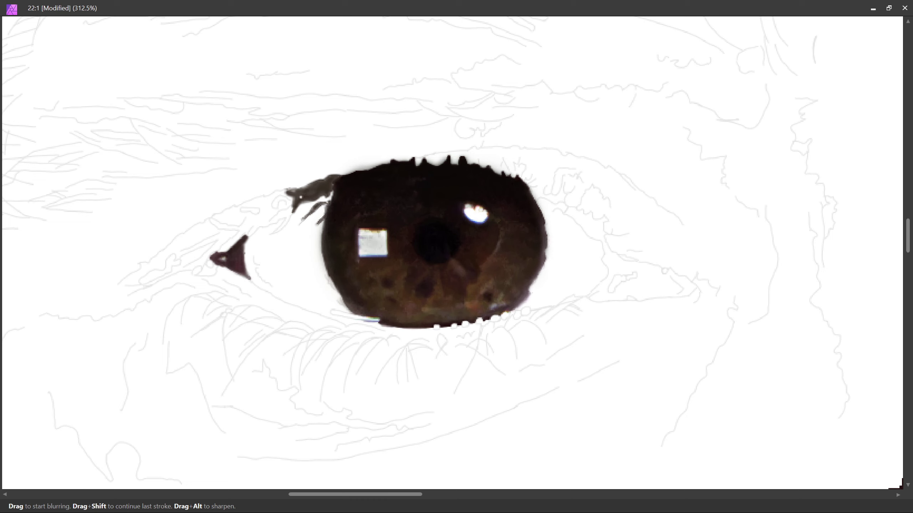
key("b")
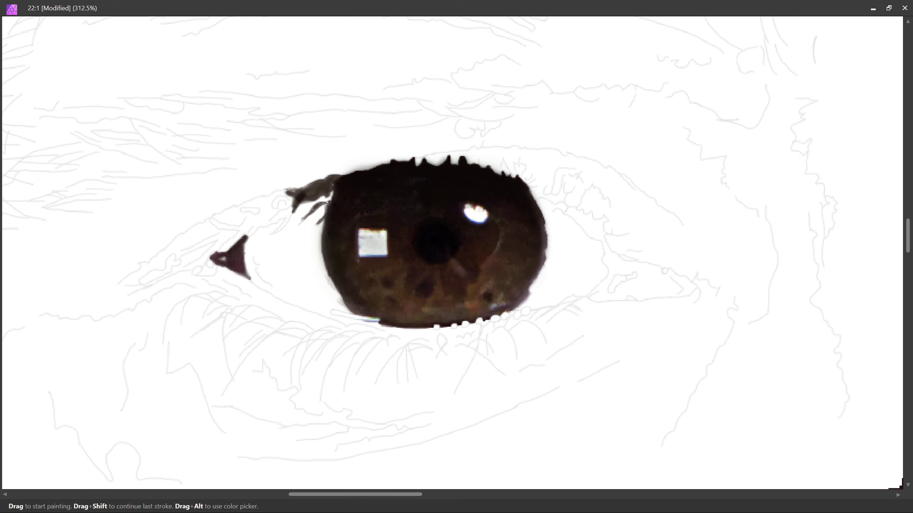
key("ctrl+z")
left_click_drag(294, 197, 315, 188)
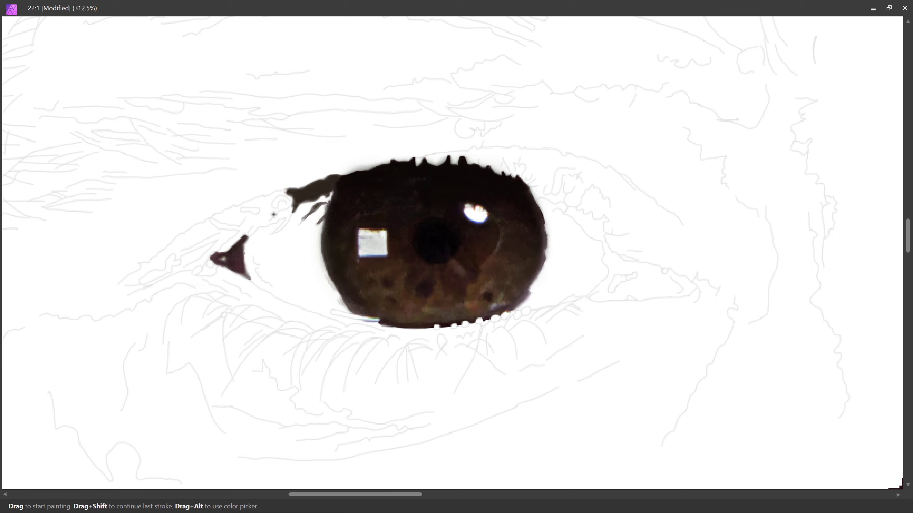
Extend the dark grey-brown upper lash line down to the eye's left corner and roughen its upper edge with darker strokes.
key("space")
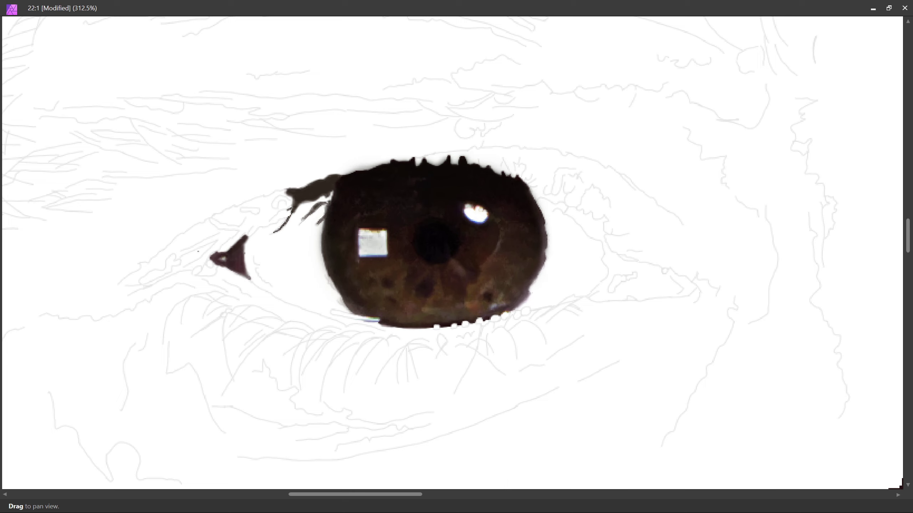
mouse_move(275, 208)
left_mouse_down()
mouse_move(283, 194)
mouse_move(177, 251)
mouse_move(190, 236)
mouse_move(277, 196)
left_mouse_up()
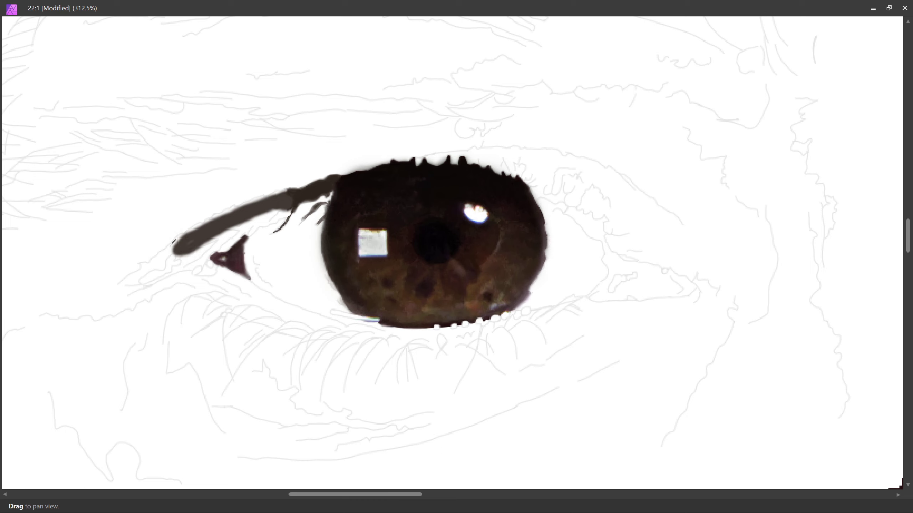
left_click_drag(184, 234, 195, 228)
left_click_drag(221, 215, 227, 210)
mouse_move(220, 218)
left_mouse_down()
mouse_move(228, 212)
mouse_move(173, 248)
mouse_move(199, 227)
mouse_move(186, 239)
left_mouse_up()
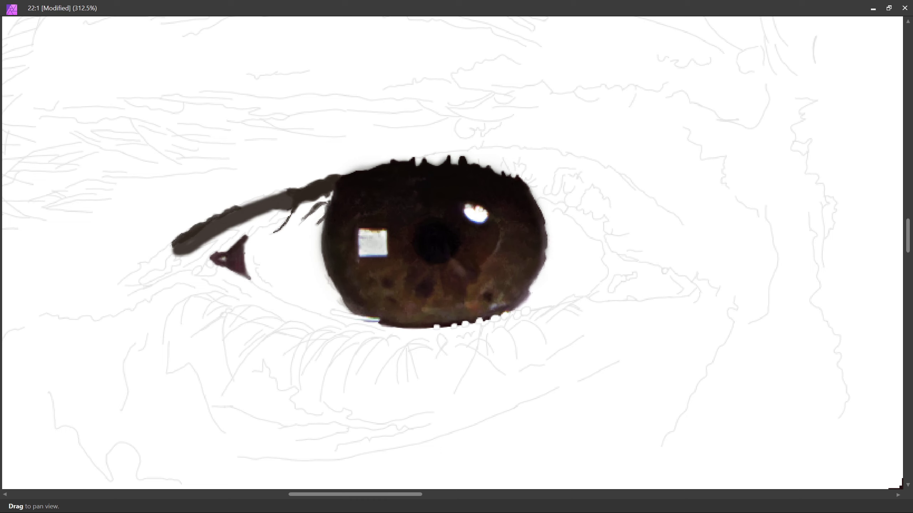
left_click_drag(225, 219, 209, 227)
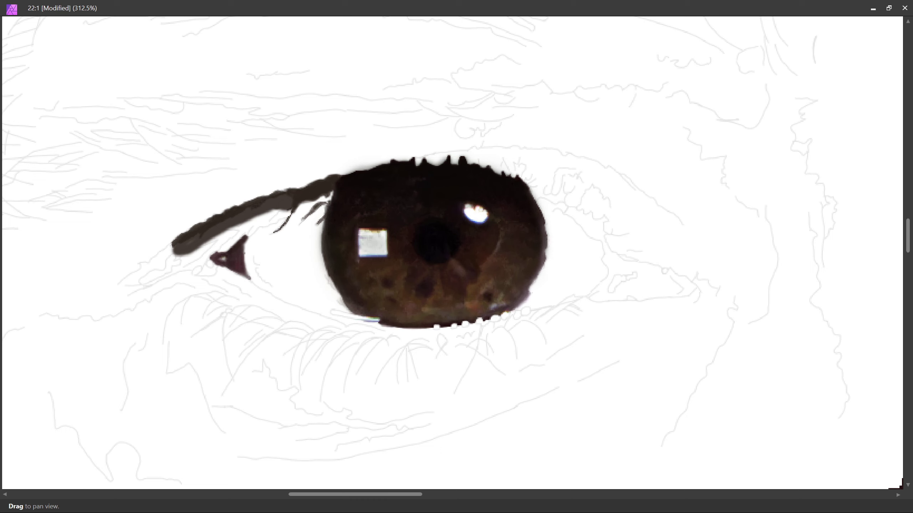
Paint thin dark lashes along the underside of the upper lash line, from the left-corner triangle toward the iris.
left_click_drag(273, 200, 290, 202)
mouse_move(214, 251)
left_mouse_down()
mouse_move(201, 265)
mouse_move(230, 238)
mouse_move(221, 243)
left_mouse_up()
left_click_drag(223, 241, 200, 252)
left_click_drag(205, 245, 198, 253)
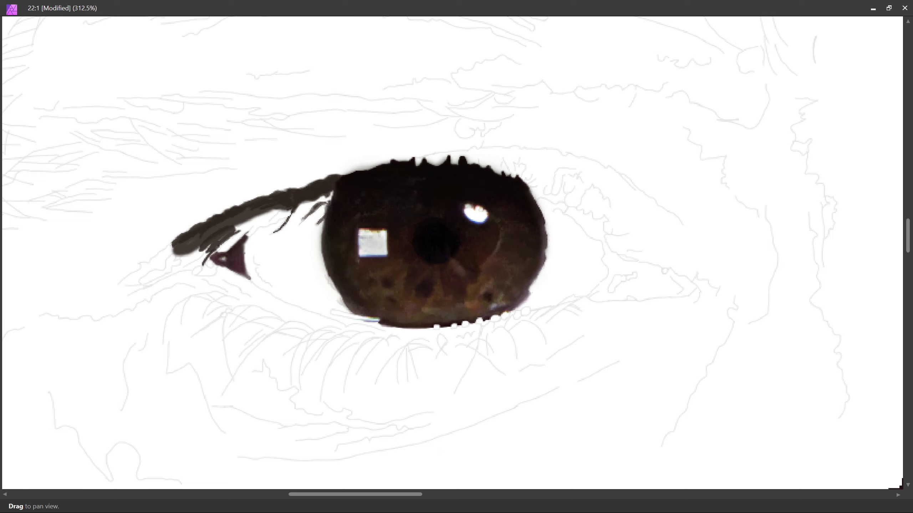
left_click_drag(249, 231, 276, 208)
mouse_move(291, 210)
left_mouse_down()
mouse_move(269, 212)
mouse_move(258, 226)
mouse_move(275, 220)
left_mouse_up()
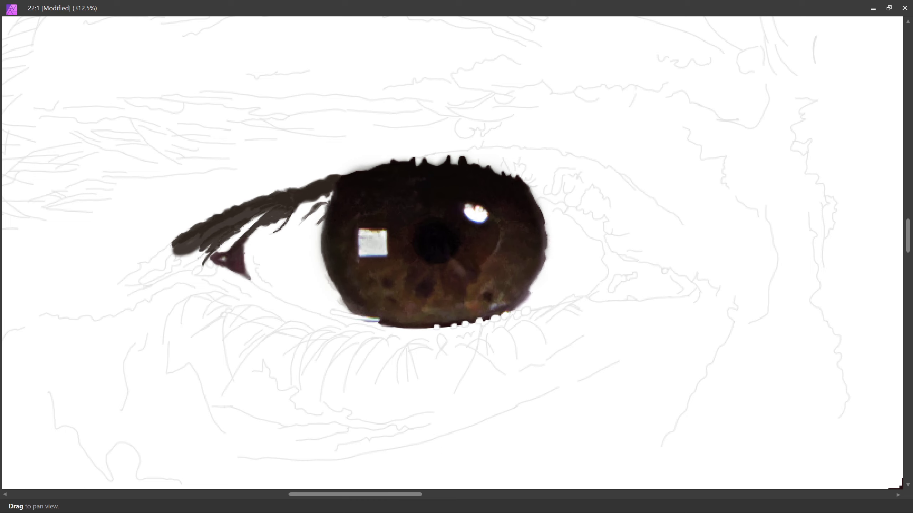
Thicken the lash line's left end with short dark lash tips and blur the strokes above the corner triangle.
mouse_move(204, 254)
left_mouse_down()
mouse_move(188, 264)
mouse_move(197, 258)
left_mouse_up()
left_click_drag(200, 257, 193, 259)
mouse_move(207, 249)
left_mouse_down()
mouse_move(183, 255)
mouse_move(186, 264)
left_mouse_up()
mouse_move(202, 255)
left_mouse_down()
mouse_move(190, 264)
mouse_move(204, 250)
left_mouse_up()
key("space")
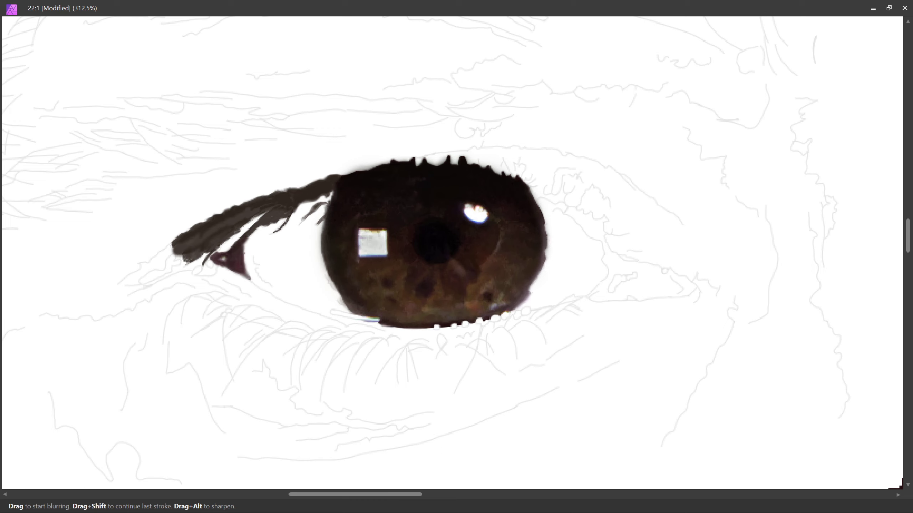
left_click_drag(213, 236, 216, 235)
key("space")
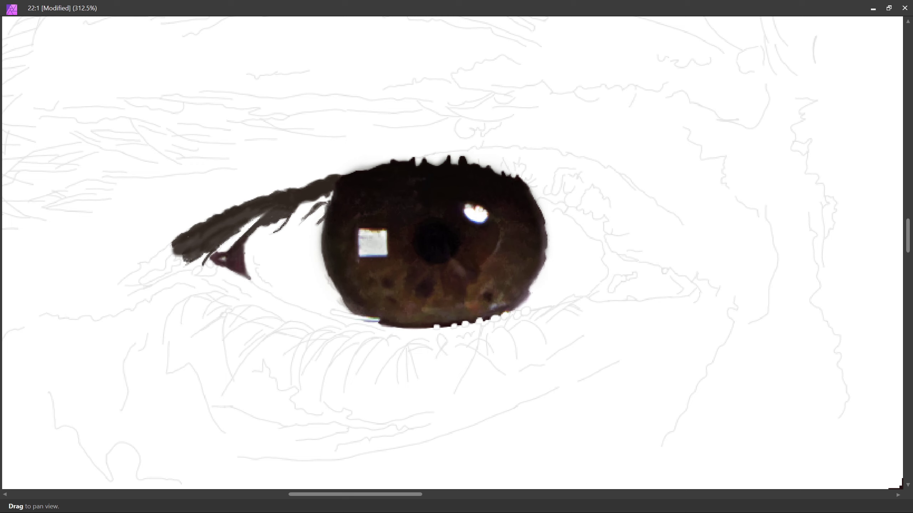
Fill the lighter gaps inside the left part of the upper lash line with dark brown brush strokes.
key("space")
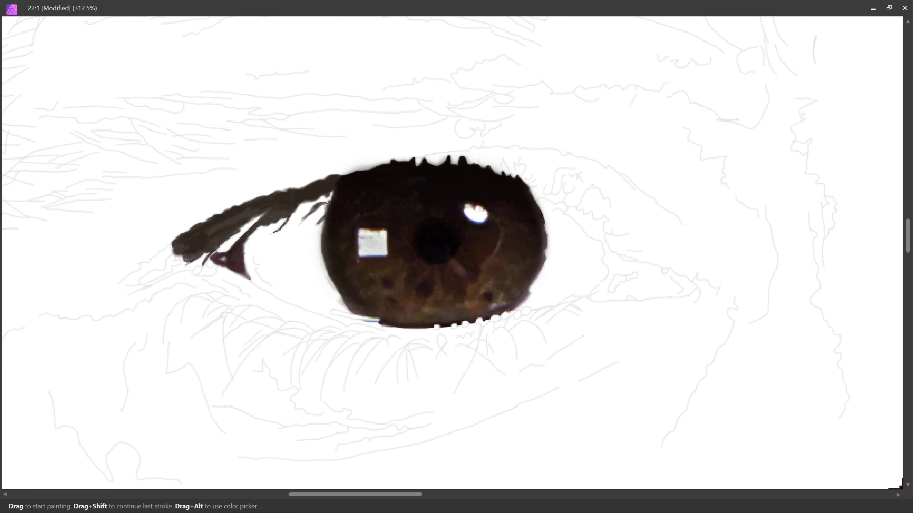
left_click_drag(225, 224, 254, 210)
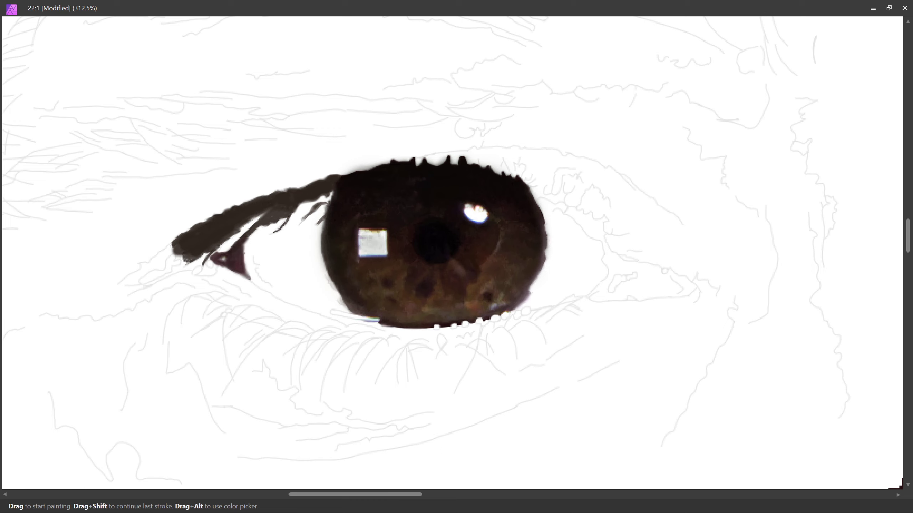
left_click_drag(266, 218, 288, 212)
left_click_drag(250, 221, 266, 212)
mouse_move(263, 214)
left_mouse_down()
mouse_move(240, 228)
mouse_move(258, 218)
mouse_move(248, 230)
left_mouse_up()
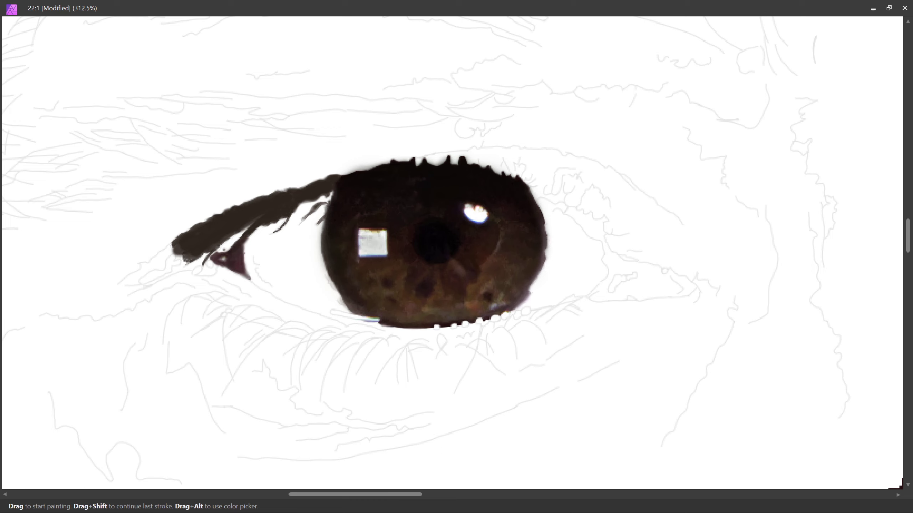
Paint grey strokes into the white gap between the upper lash line and the left-corner triangle, redoing the first attempt.
left_click_drag(224, 249, 239, 237)
key("ctrl+z")
left_click(226, 247)
left_click_drag(219, 249, 231, 241)
Compare the eye's left corner with and without the latest strokes by repeatedly undoing and redoing them.
key("ctrl+z")
key("ctrl+z")
key("ctrl+shift+z")
key("ctrl+z")
key("ctrl+shift+z")
key("ctrl+z")
key("ctrl+shift+z")
key("ctrl+z")
key("ctrl+shift+z")
key("ctrl+z")
key("ctrl+shift+z")
key("ctrl+shift+z")
key("ctrl+shift+z")
key("ctrl+shift+z")
Sample a color and repaint the gap above the left-corner triangle in brownish grey, softening it with the Blur brush.
mouse_move(229, 236)
left_mouse_down()
mouse_move(234, 247)
mouse_move(220, 247)
mouse_move(242, 233)
left_mouse_up()
key("i")
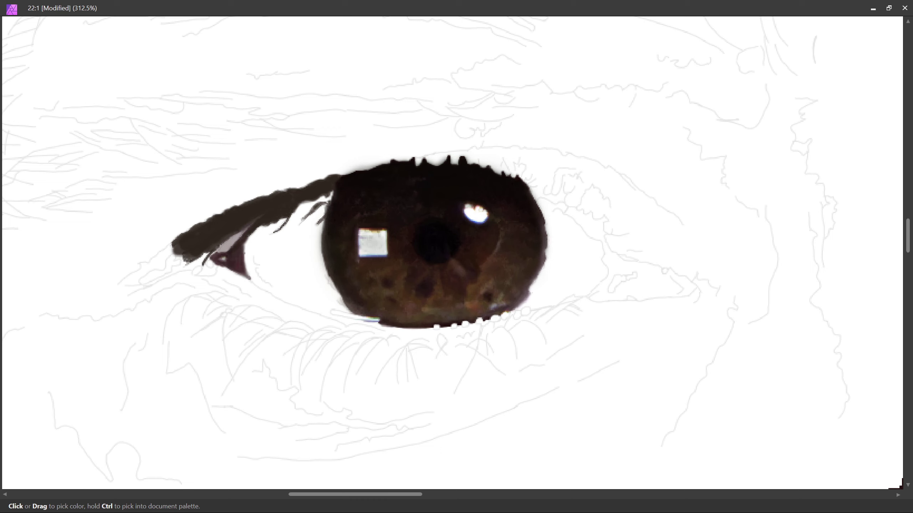
key("b")
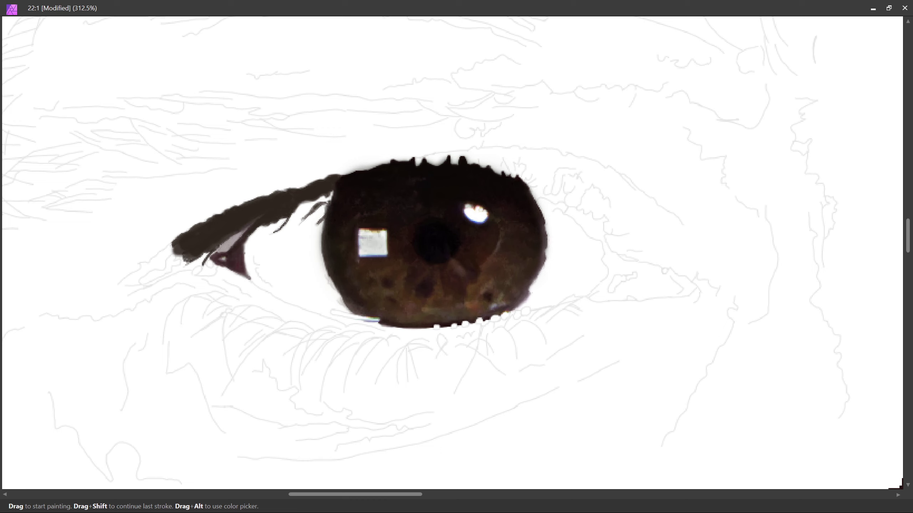
key("space")
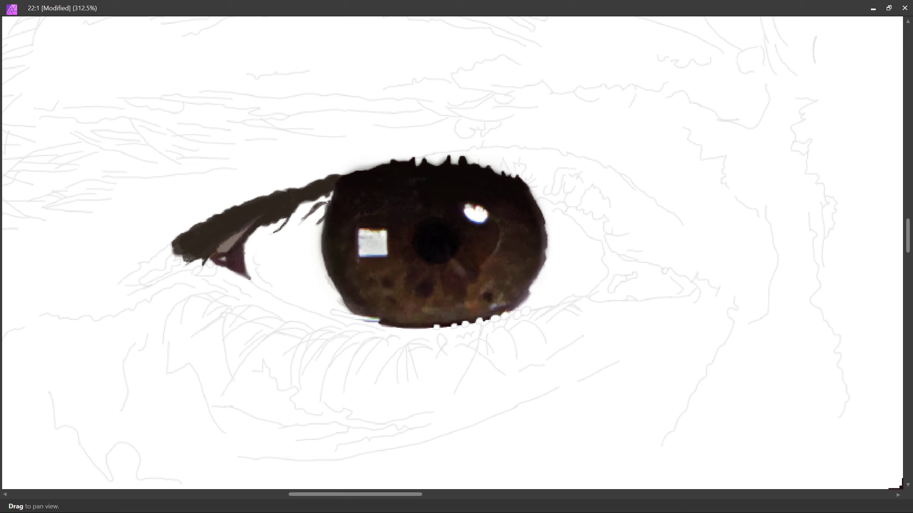
key("space")
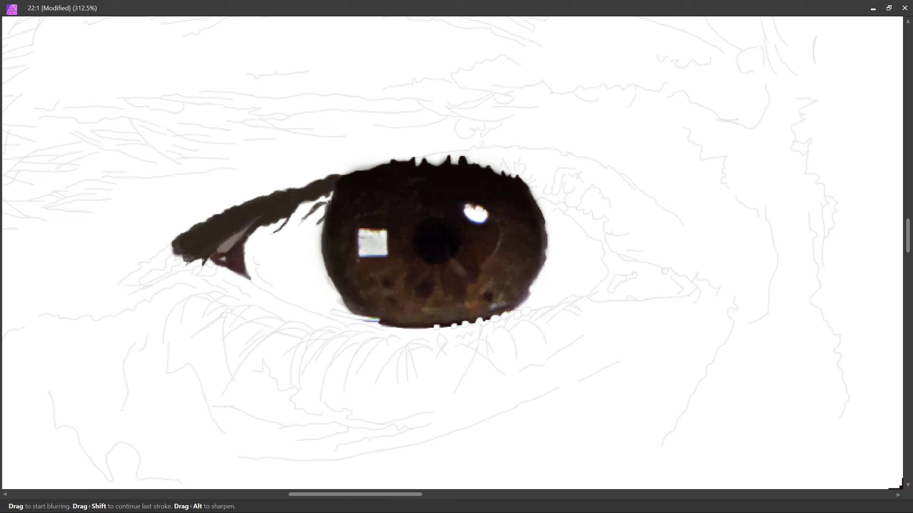
key("space")
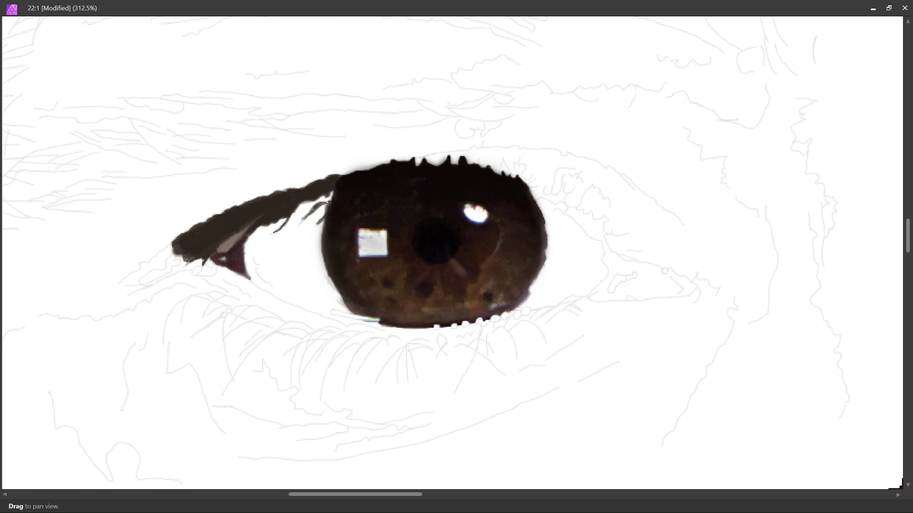
Darken the brownish-grey gap above the left-corner triangle and blur its lower end into the lash line.
key("b")
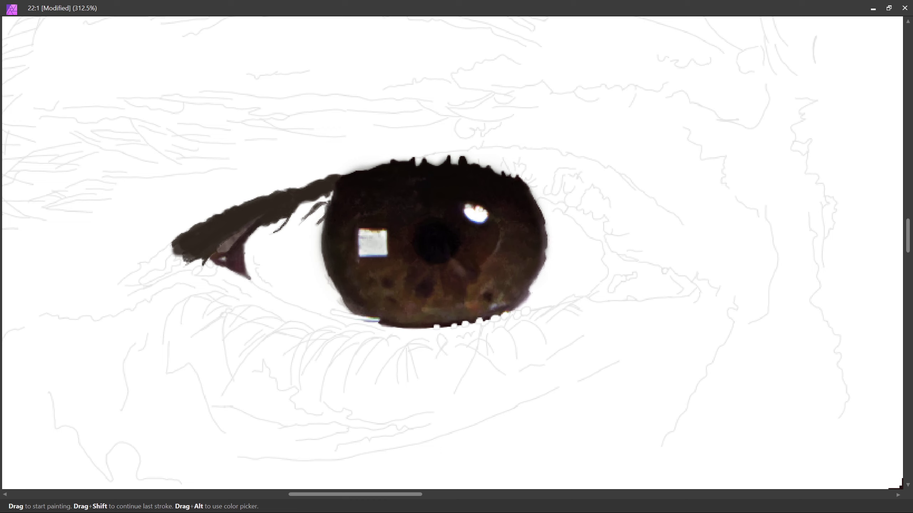
key("b")
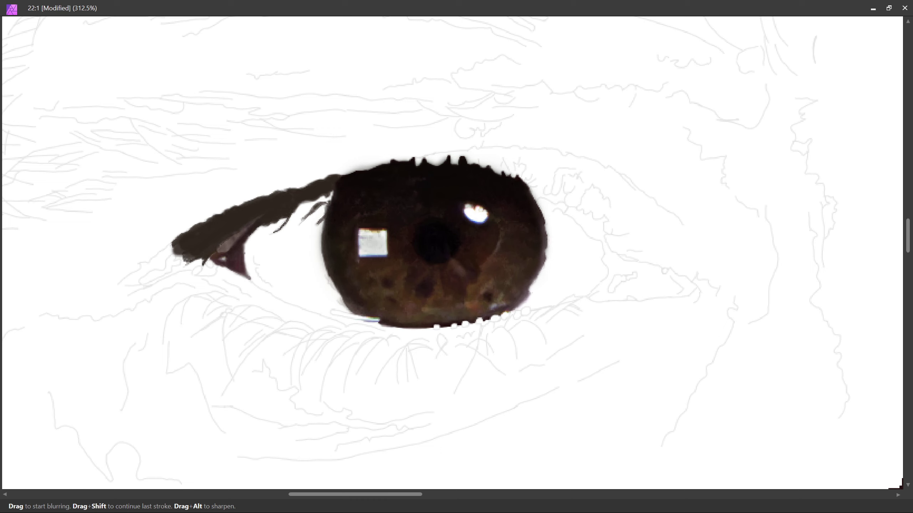
left_click_drag(223, 249, 204, 247)
key("b")
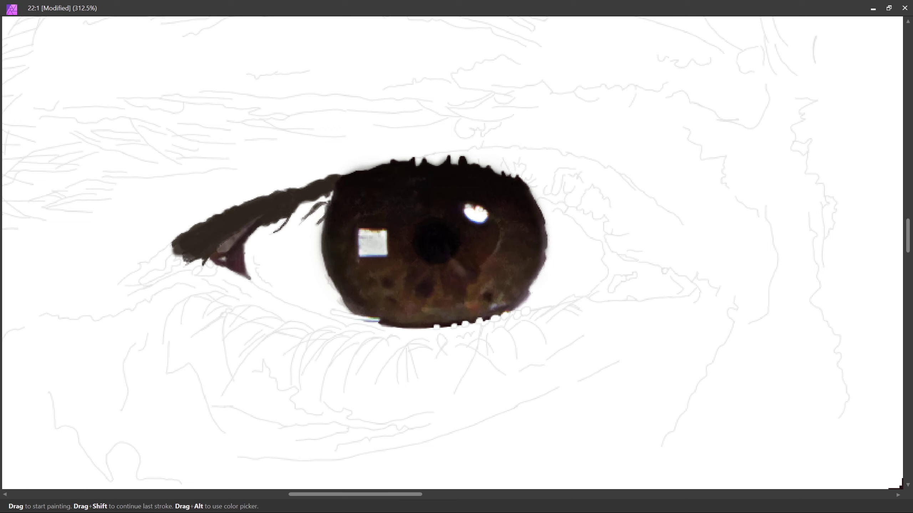
Add small light spots above the left-corner triangle and blend them into the surrounding dark reddish-brown with painting and blurring.
key("space")
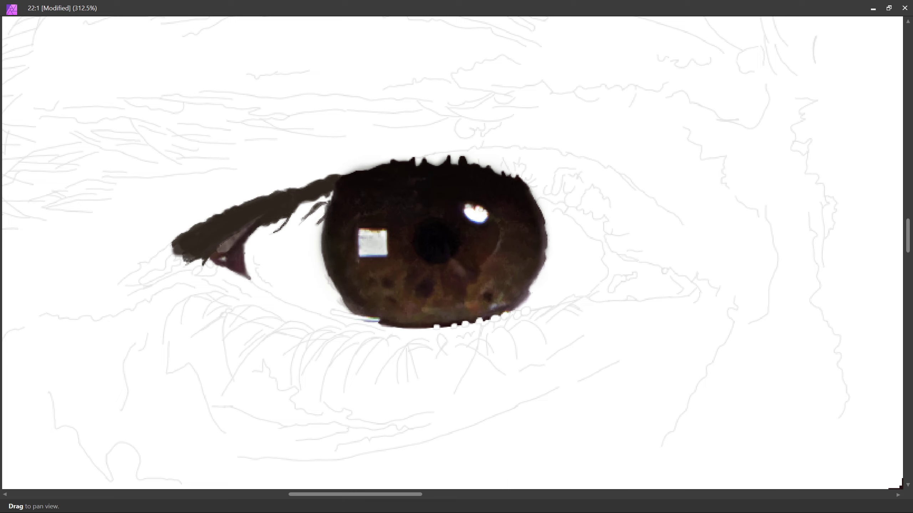
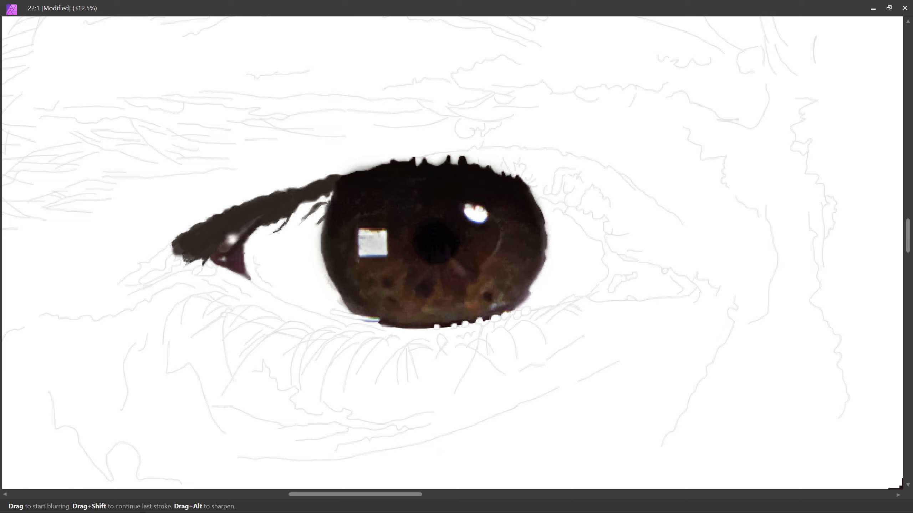
key("space")
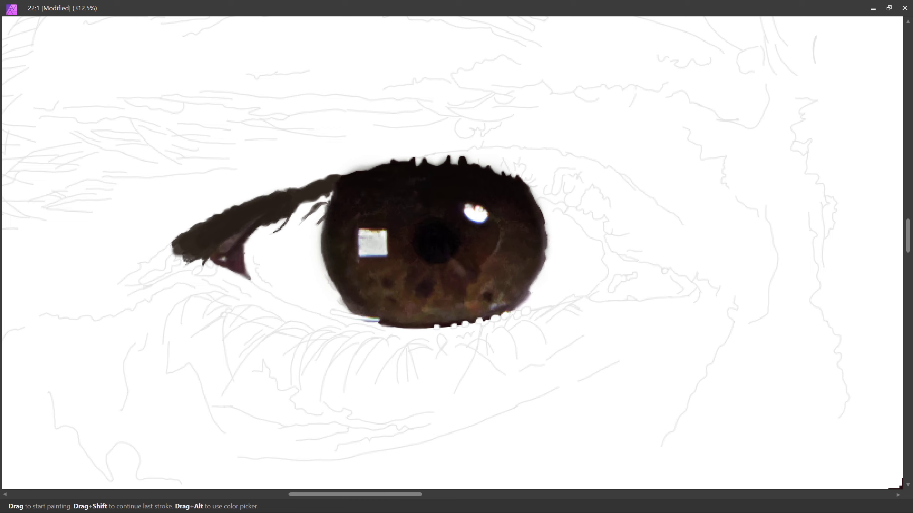
key("space")
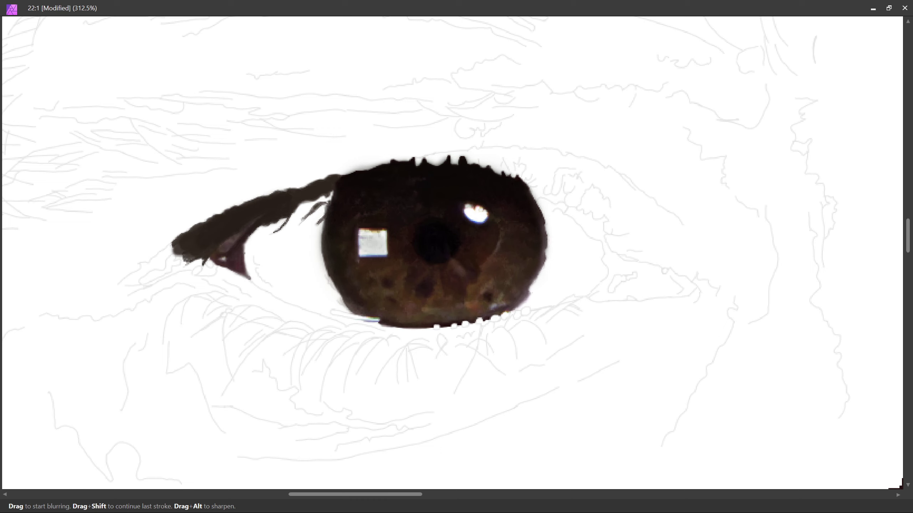
key("b")
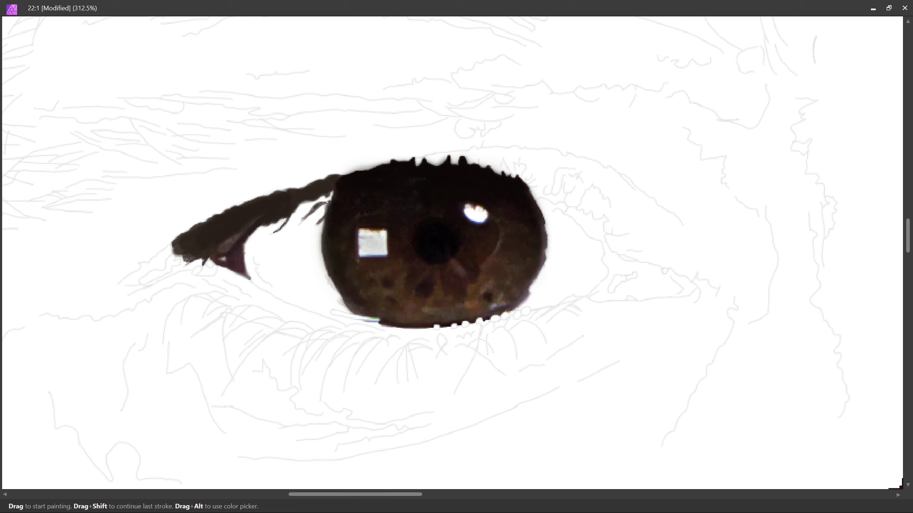
key("space")
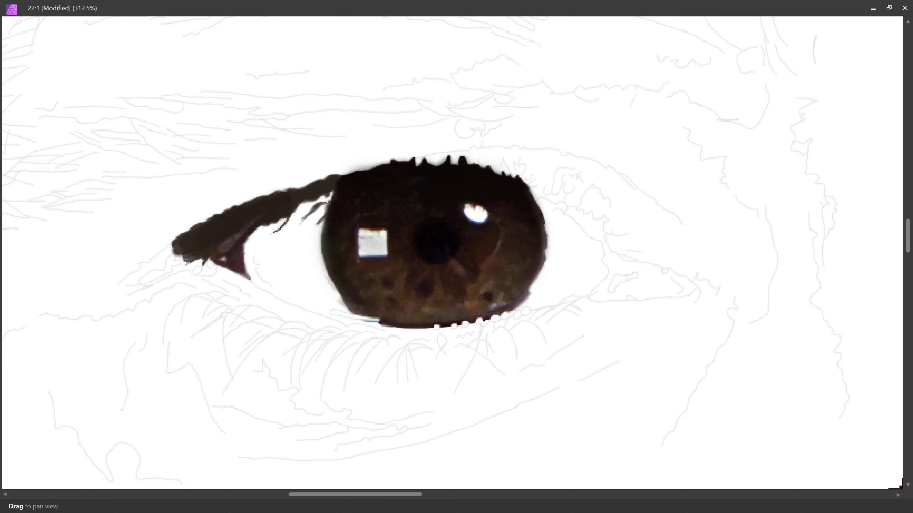
Soften the dark brown lash line above the left-corner triangle and the triangle's lower part with the Blur brush.
key("space")
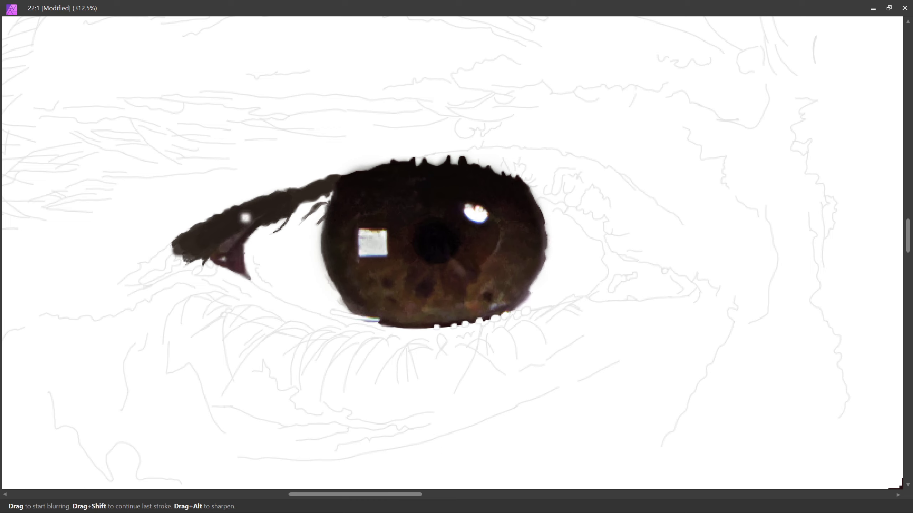
left_click_drag(243, 222, 233, 241)
left_click_drag(235, 227, 233, 233)
left_click_drag(229, 228, 234, 223)
left_click_drag(240, 268, 237, 269)
key("space")
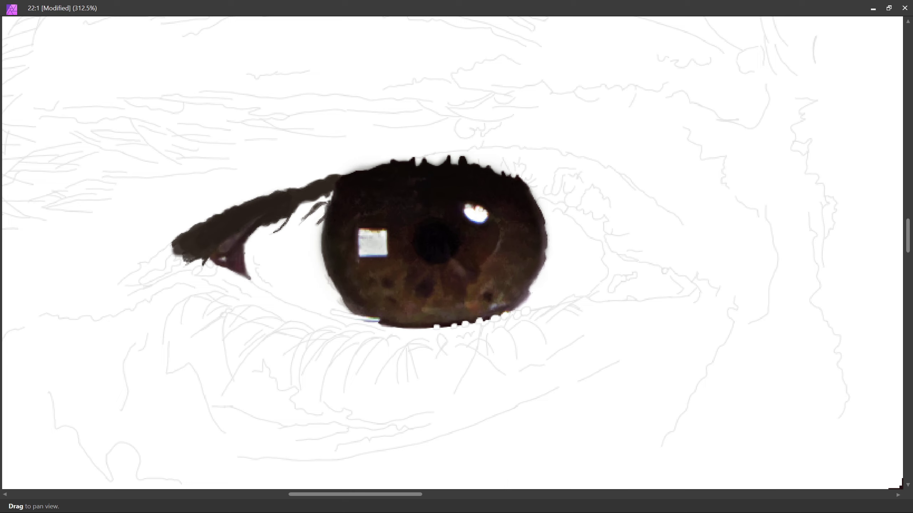
Add a dab of paint at the lash line's lower left edge and blur the upper part of the reddish-brown corner triangle.
key("b")
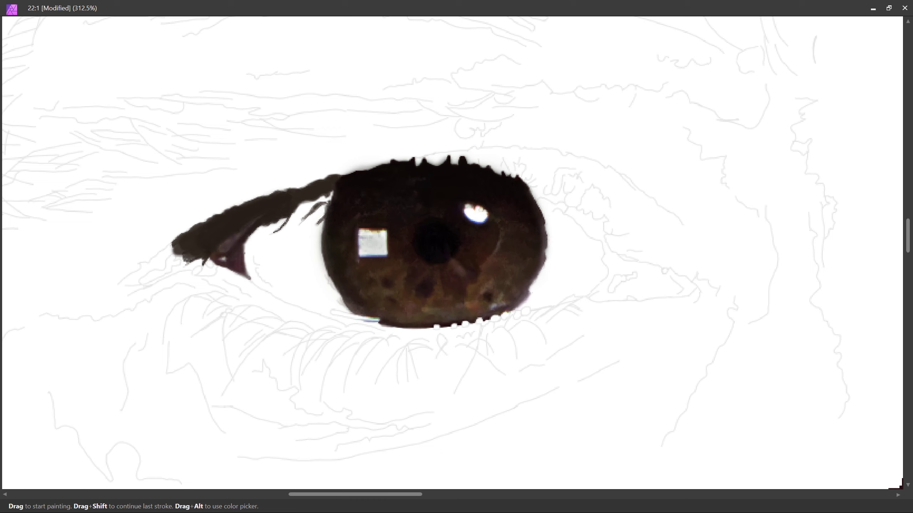
left_click(203, 255)
key("space")
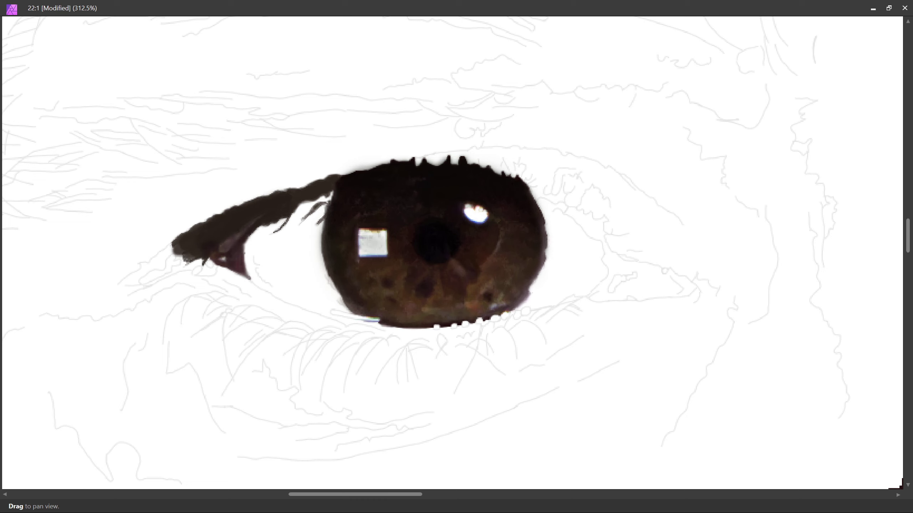
key("space")
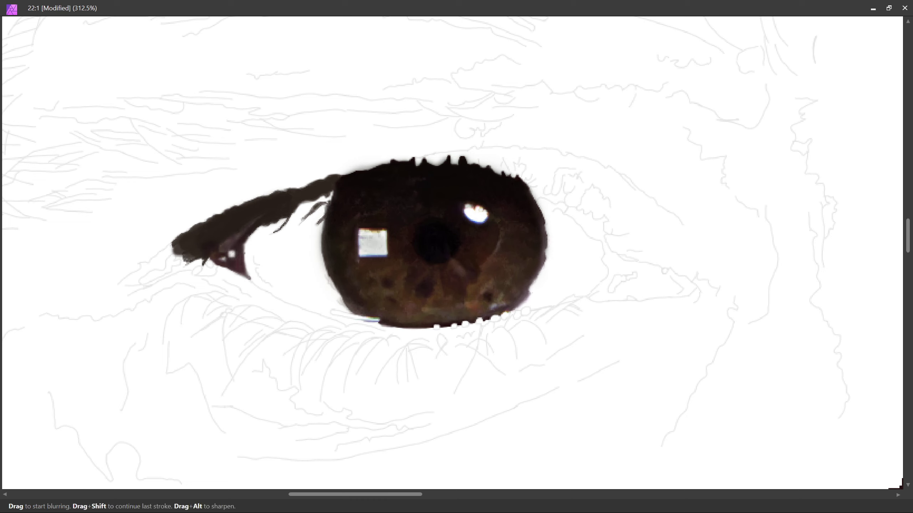
left_click_drag(232, 255, 233, 256)
key("space")
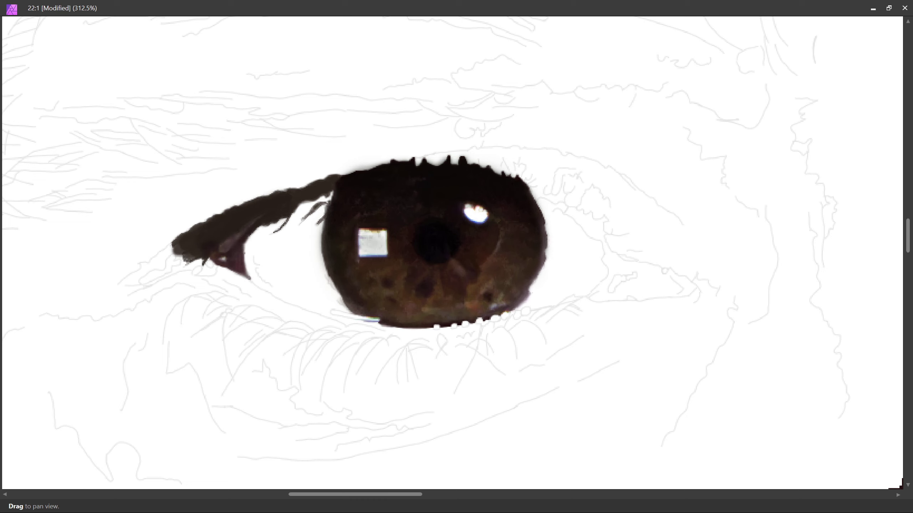
key("b")
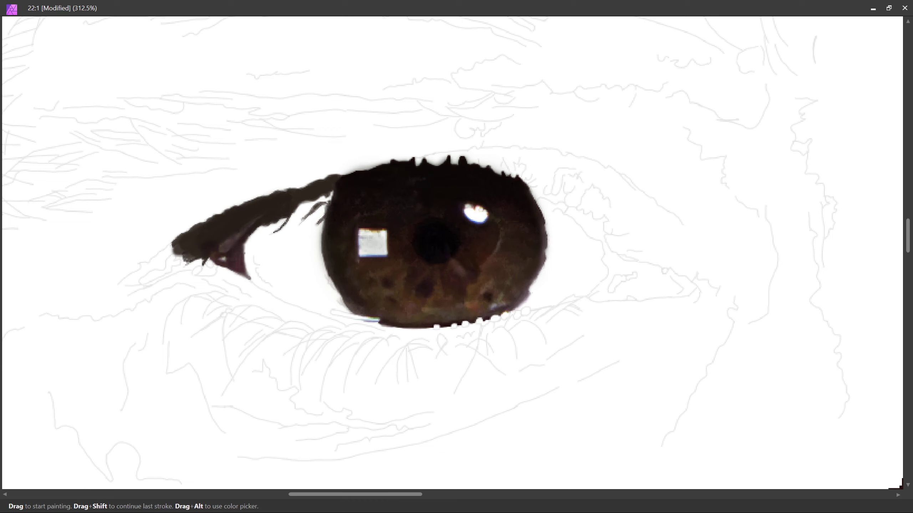
key("space")
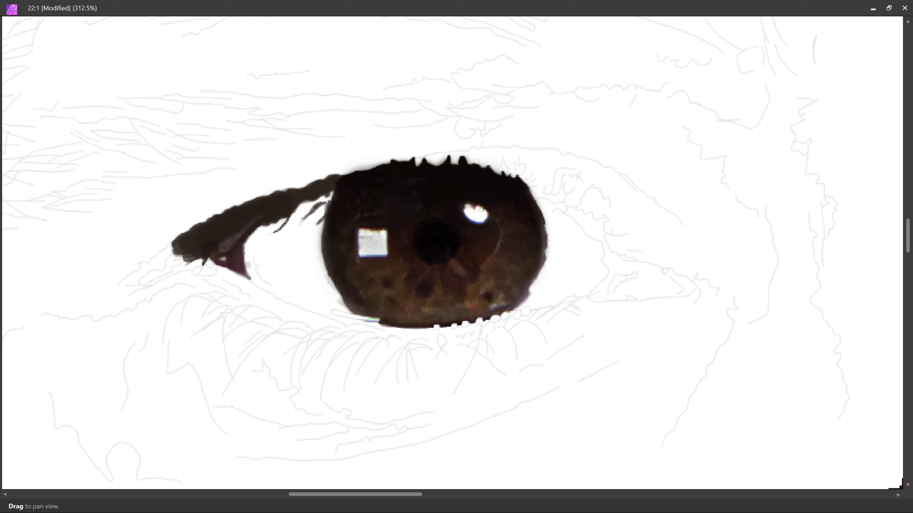
key("space")
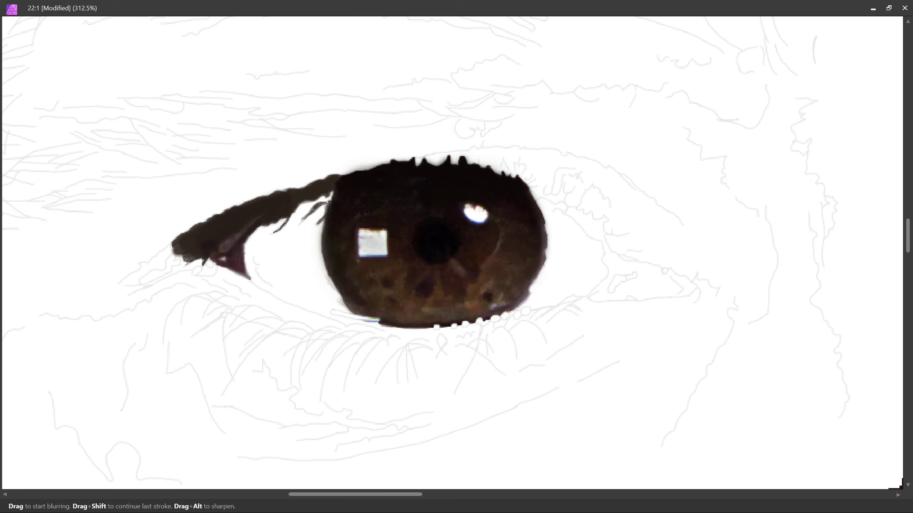
key("b")
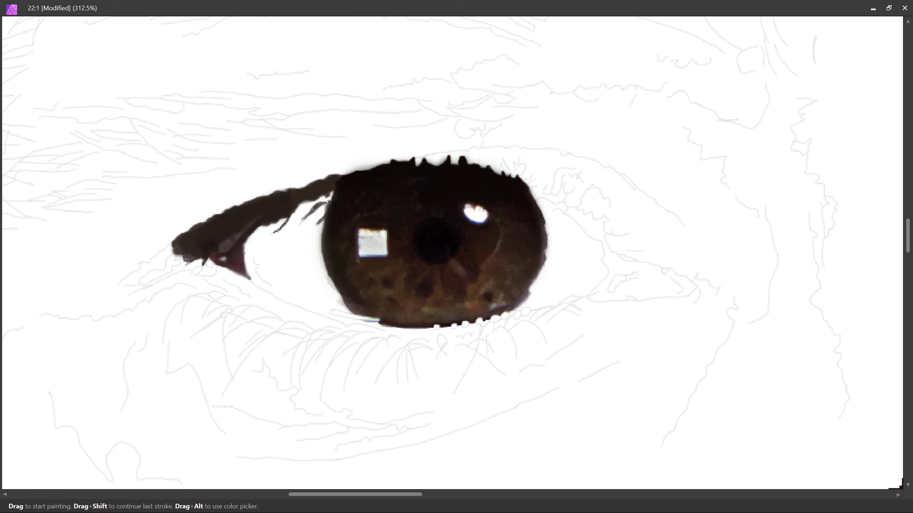
key("space")
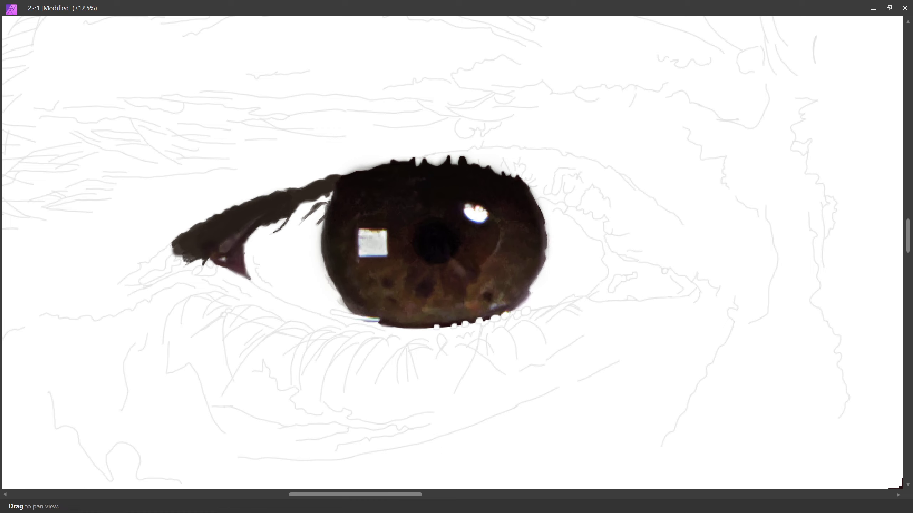